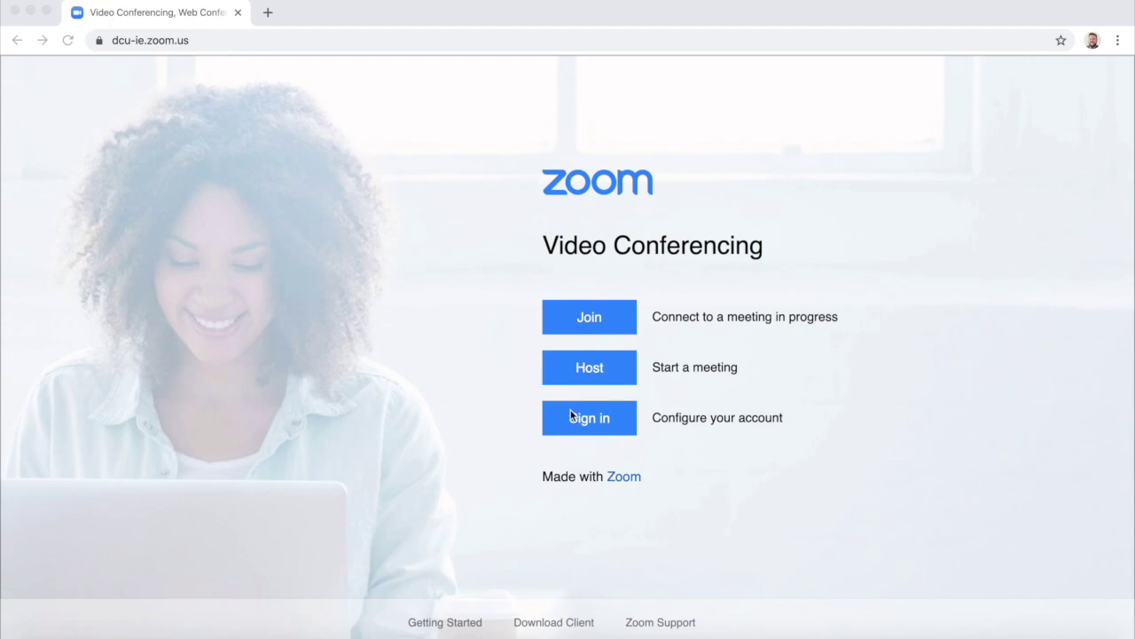
- Sign in to the Zoom web portal and open the Recordings page to see cloud recordings
click(594, 426)
click(600, 421)
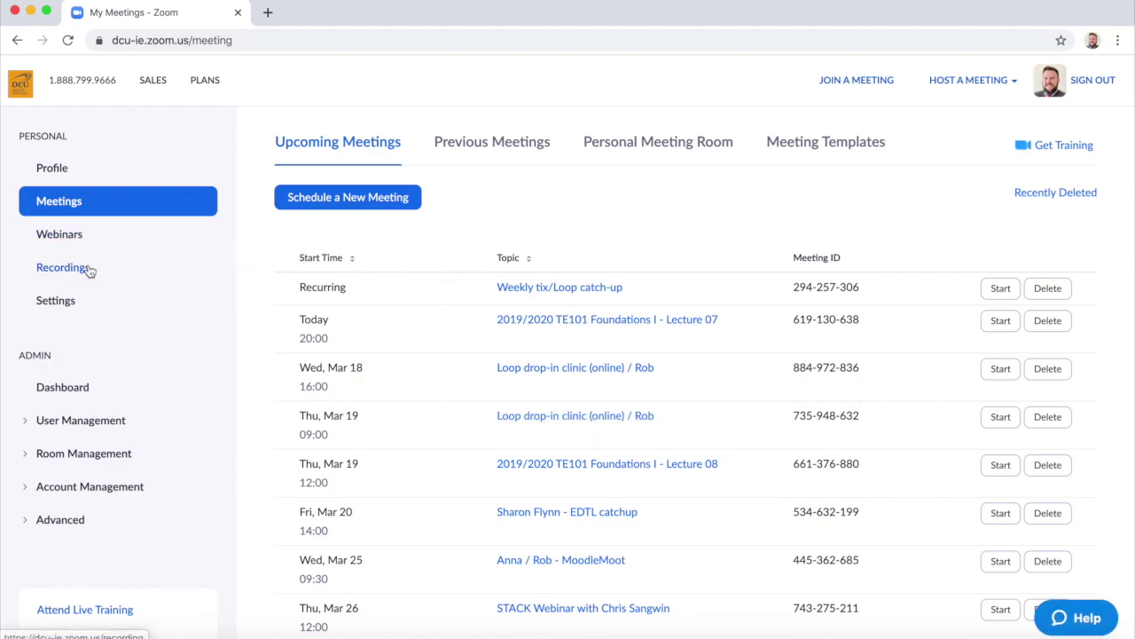
click(61, 273)
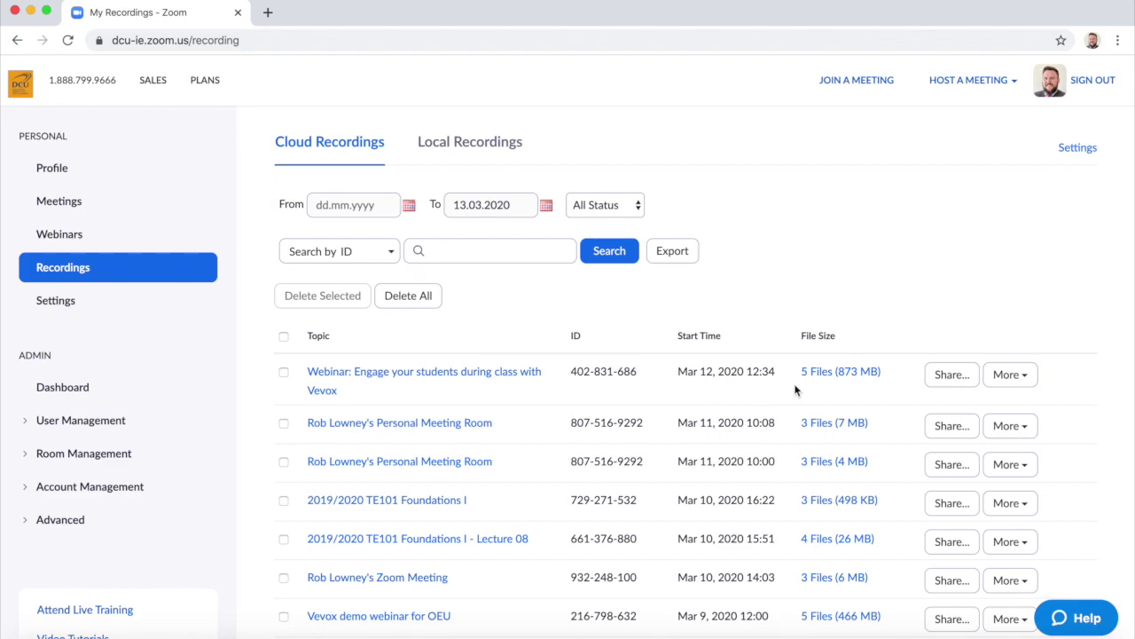
- Copy the link to the Vevox webinar's 'Shared screen with speaker view' file from its 5 files (873 MB)
click(843, 373)
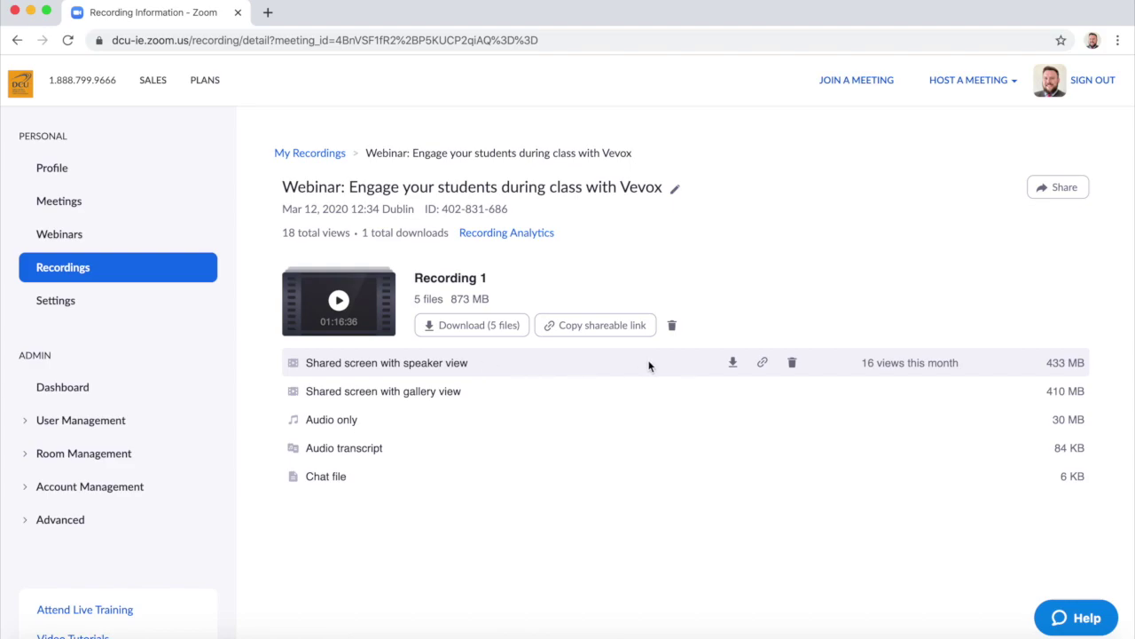
click(763, 365)
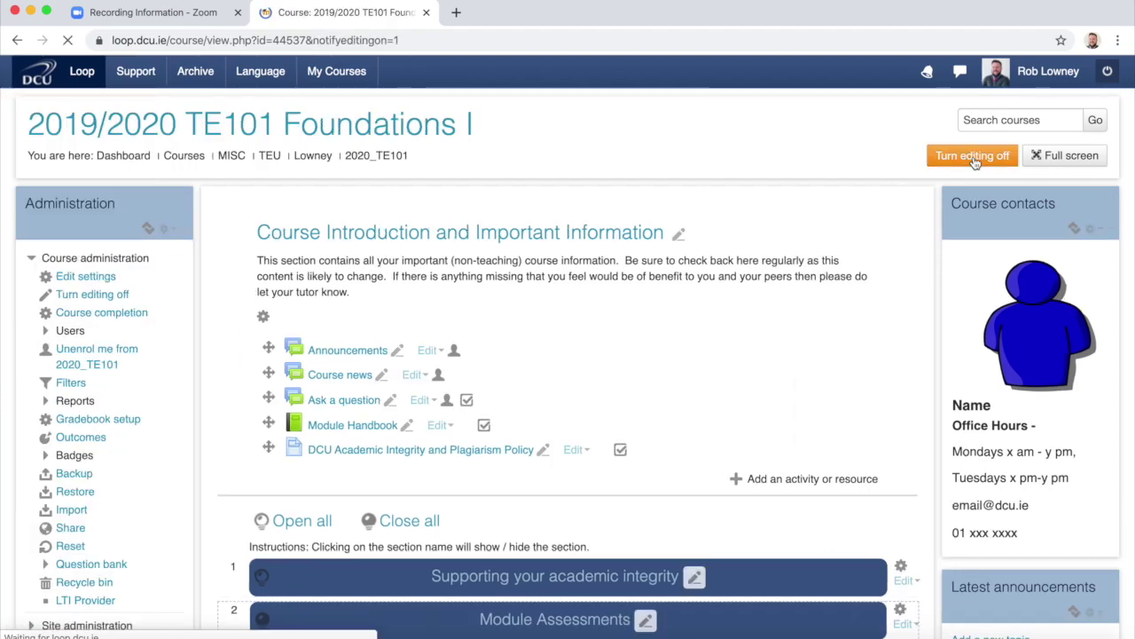
- Pick URL from the activity chooser under Live online lectures in TE101 Foundations I
scroll(883, 364, down, 5)
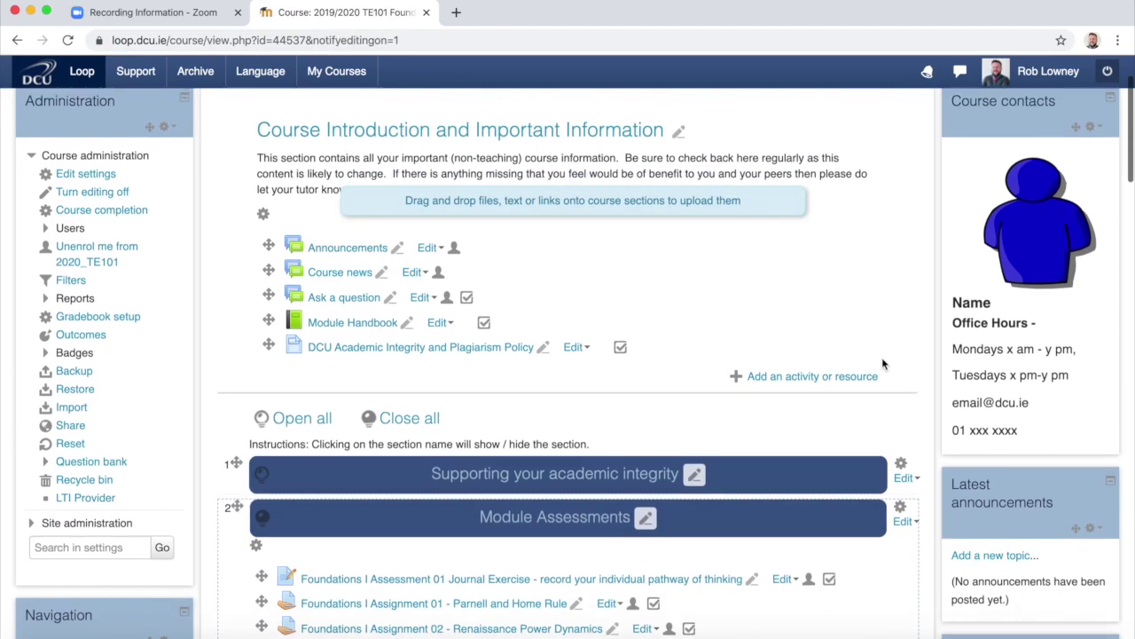
scroll(883, 364, down, 4)
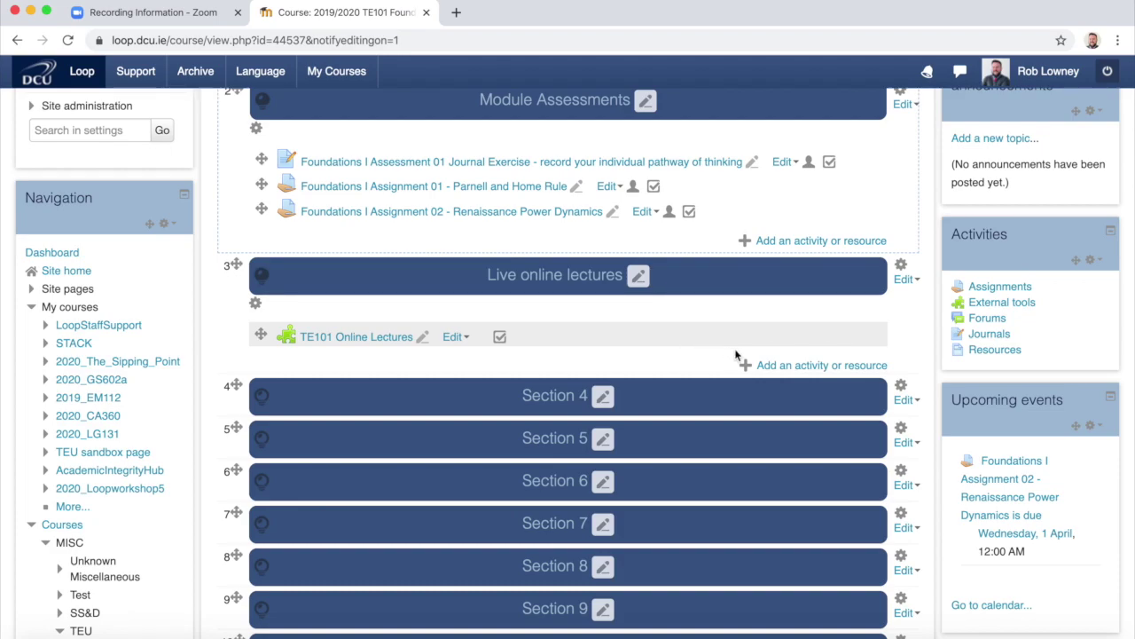
click(783, 367)
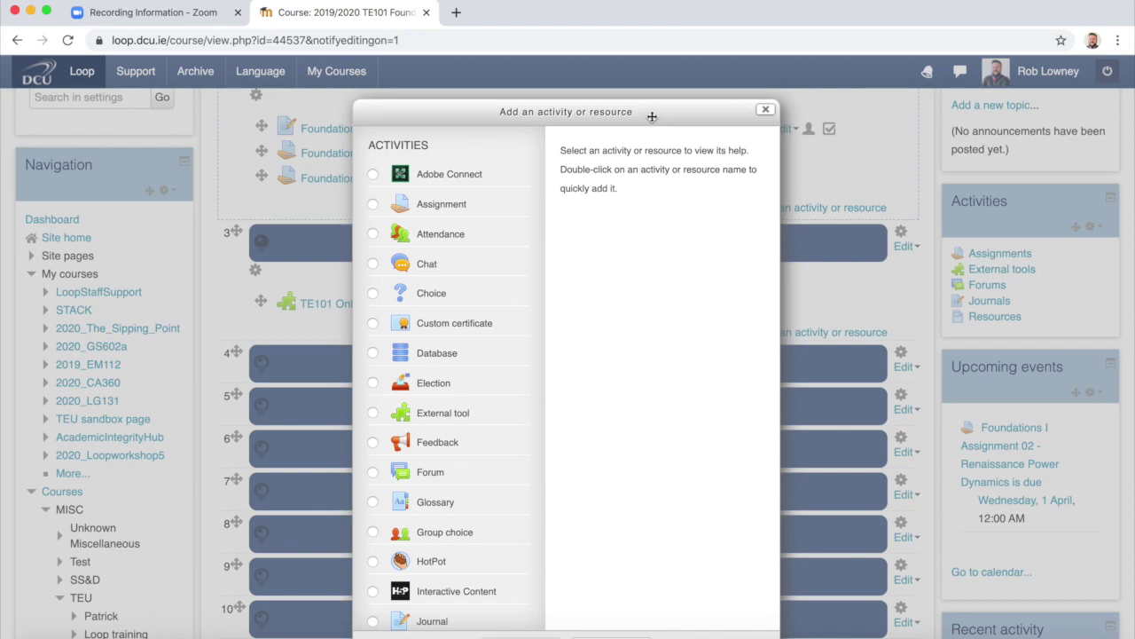
drag(652, 116, 651, 74)
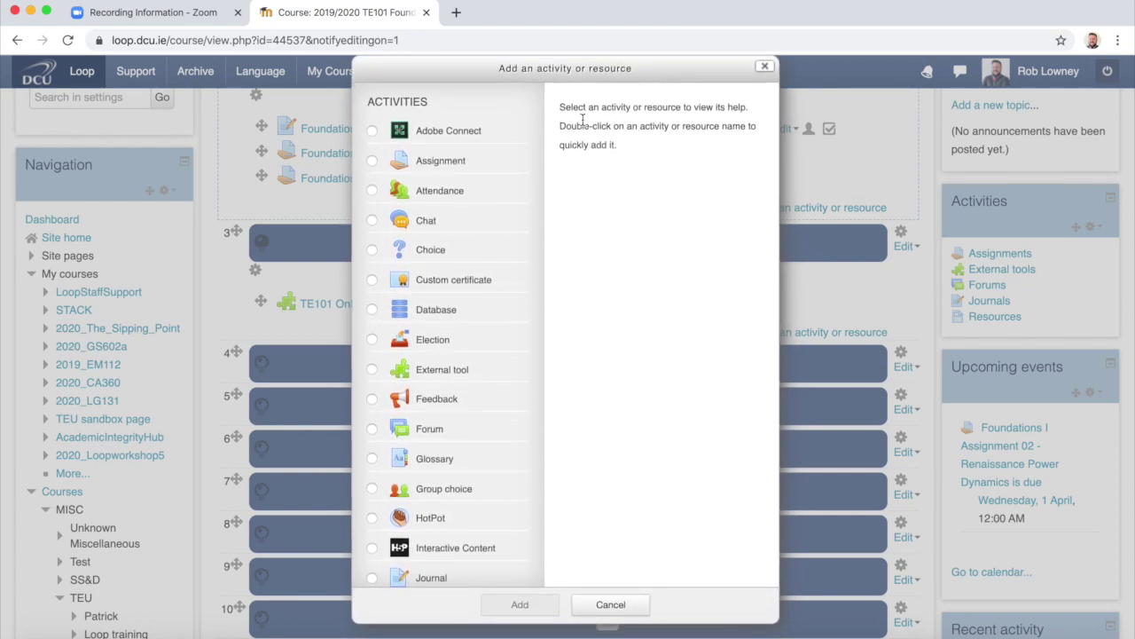
scroll(462, 330, down, 10)
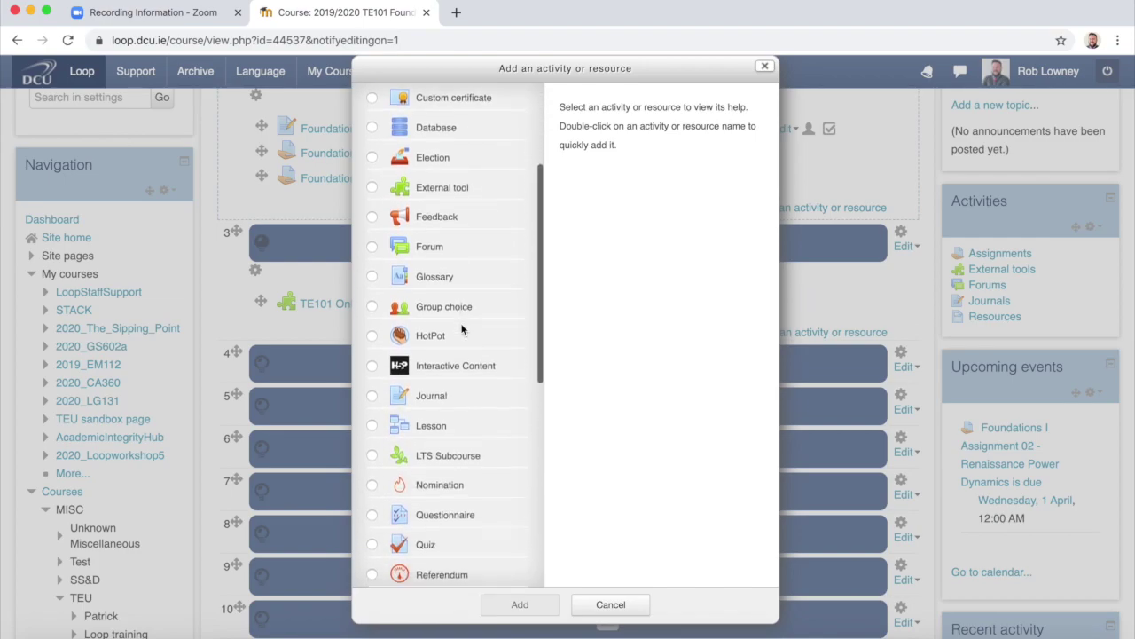
scroll(462, 330, down, 4)
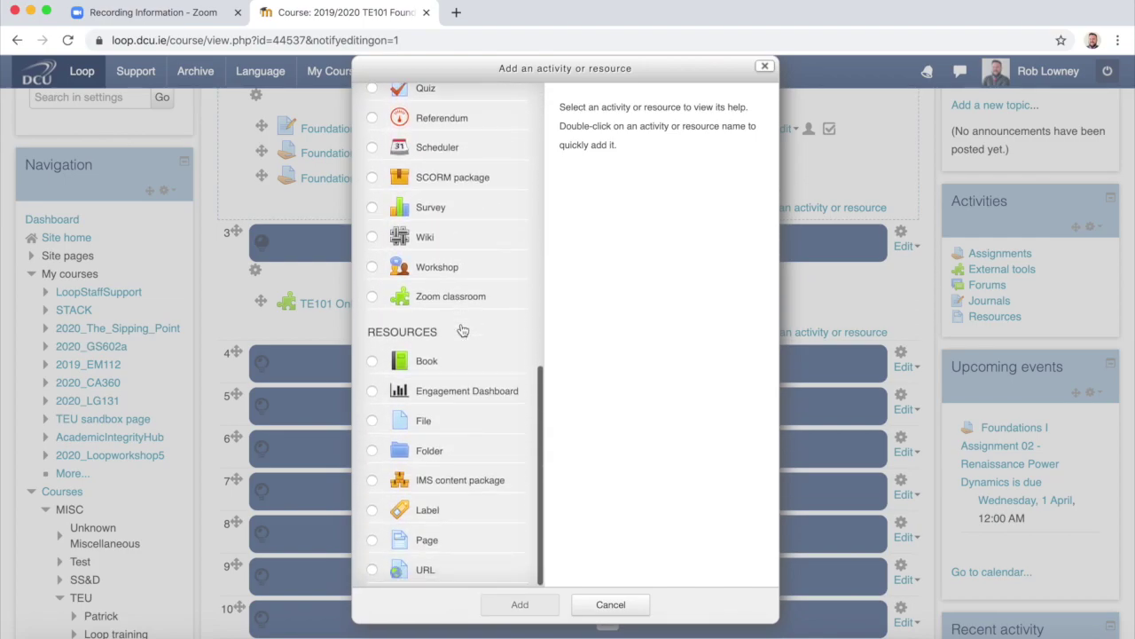
click(372, 571)
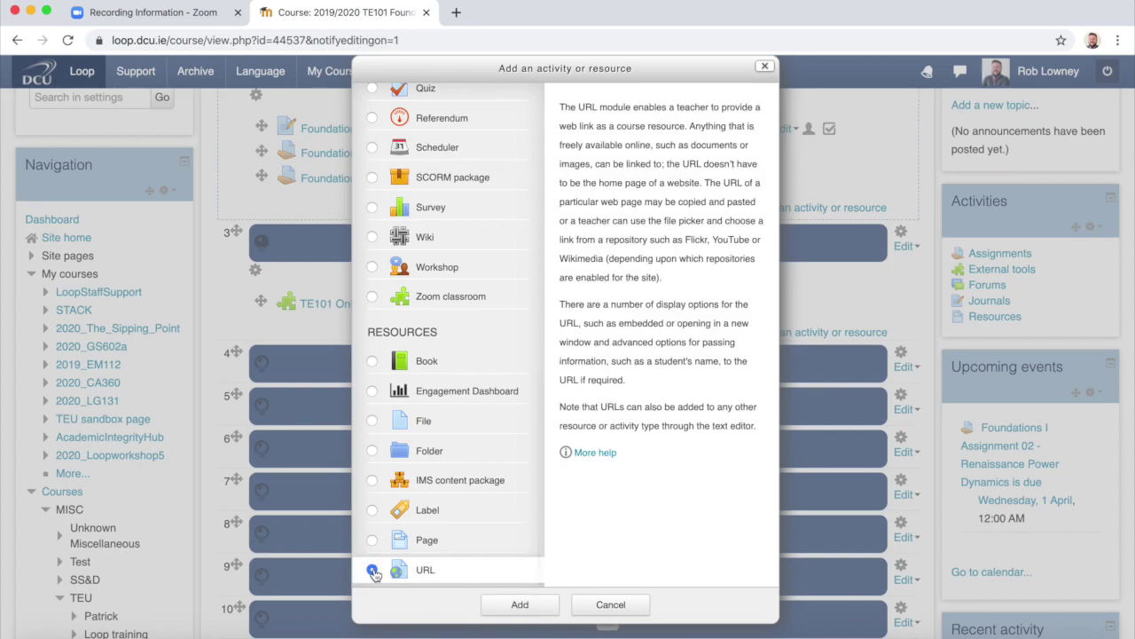
click(520, 603)
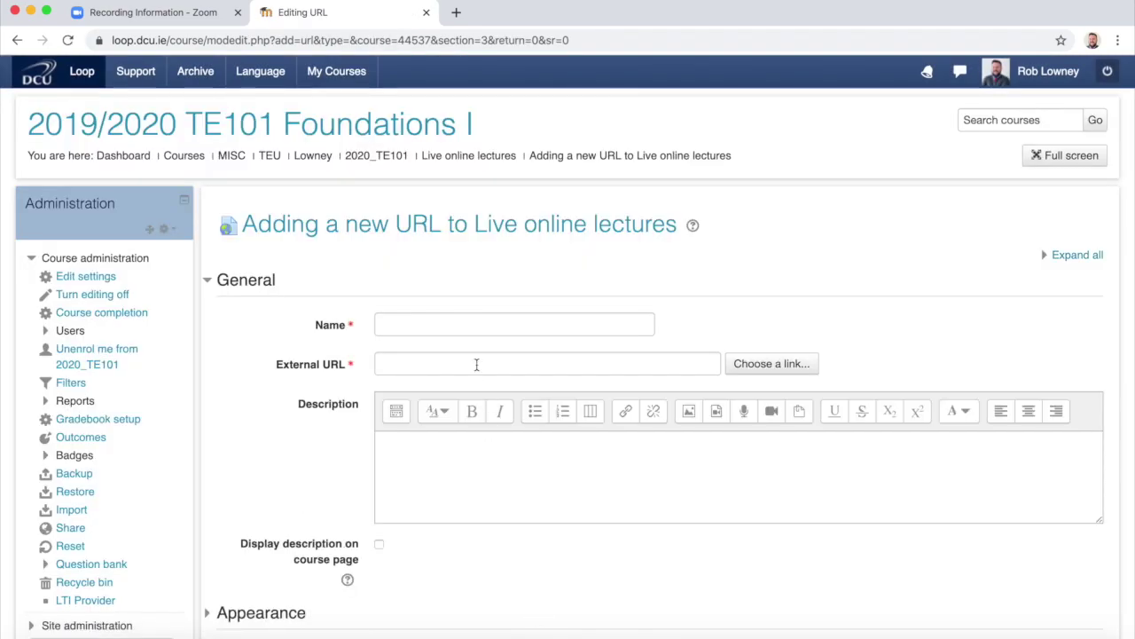
- Name the URL 'Pre-recorded lecture', paste the Zoom link as External URL, and save to the course
click(459, 328)
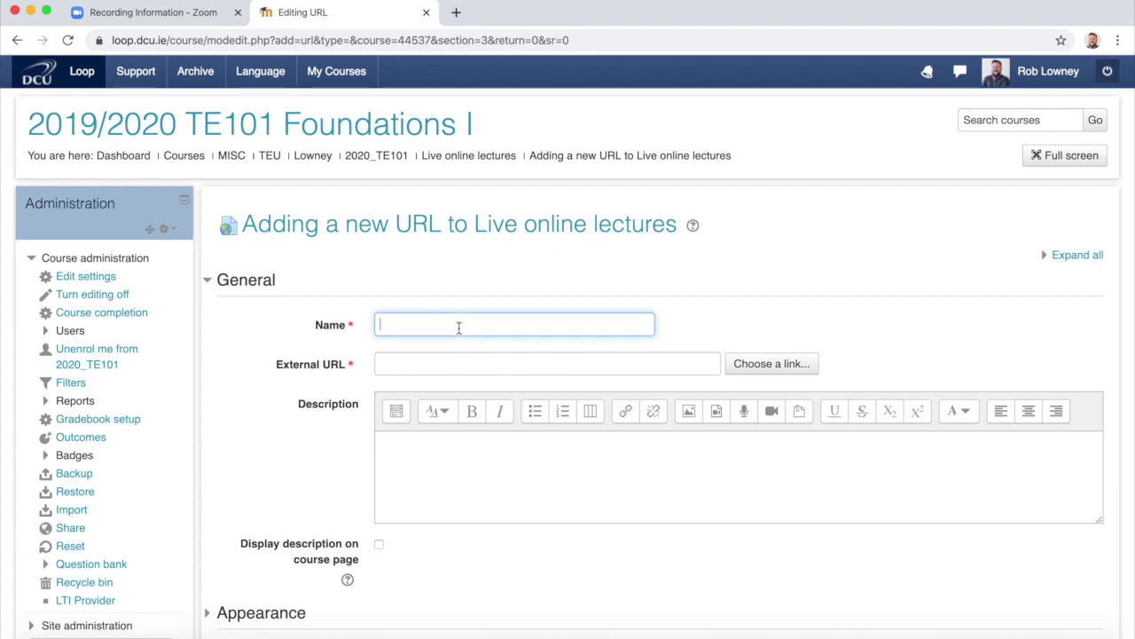
text(Pre-reco)
text(rded lecture)
click(447, 361)
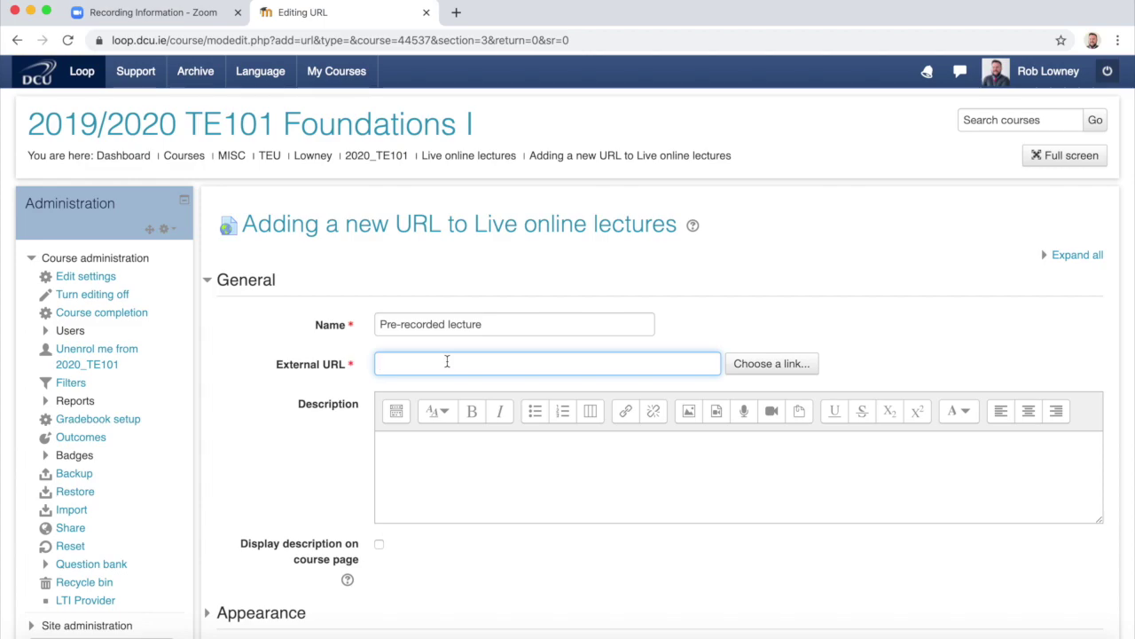
key(ctrl+v)
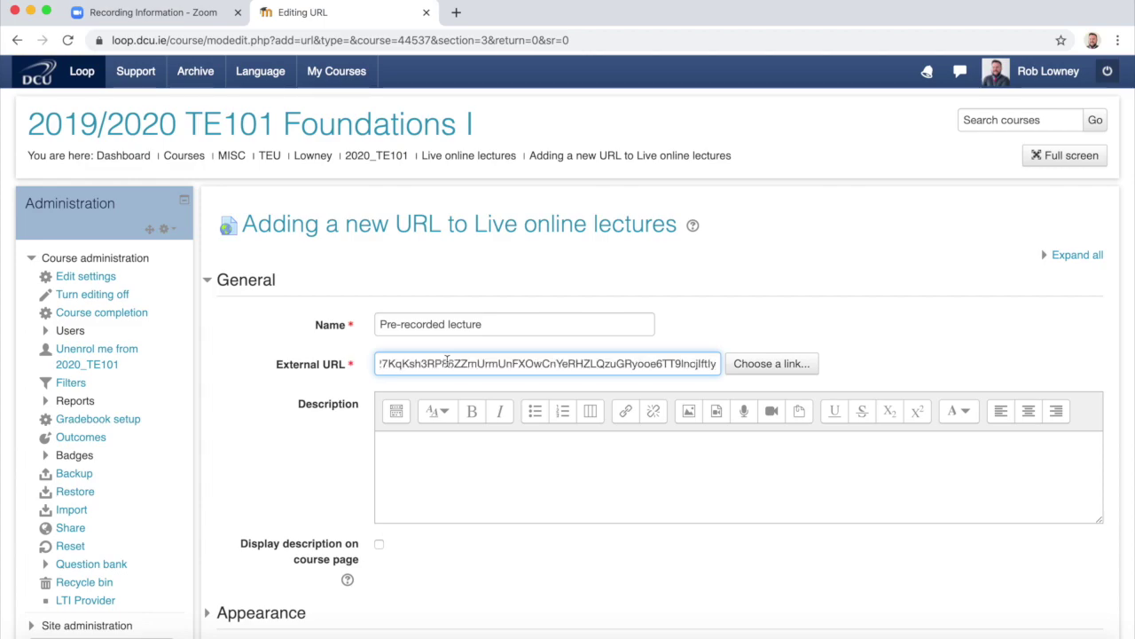
scroll(447, 361, down, 10)
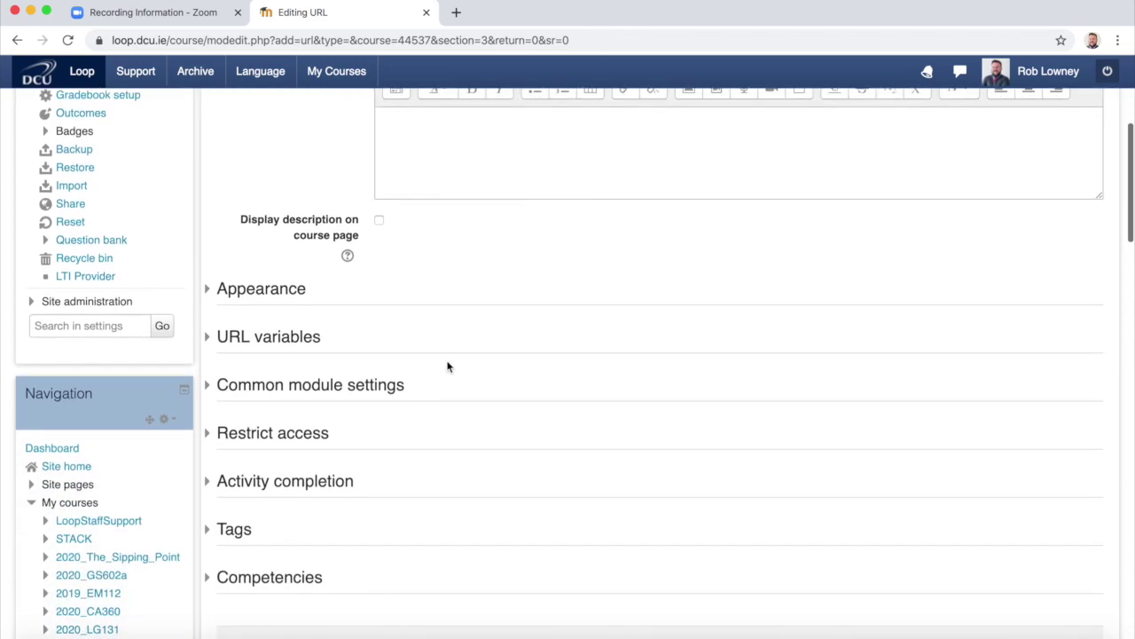
click(512, 360)
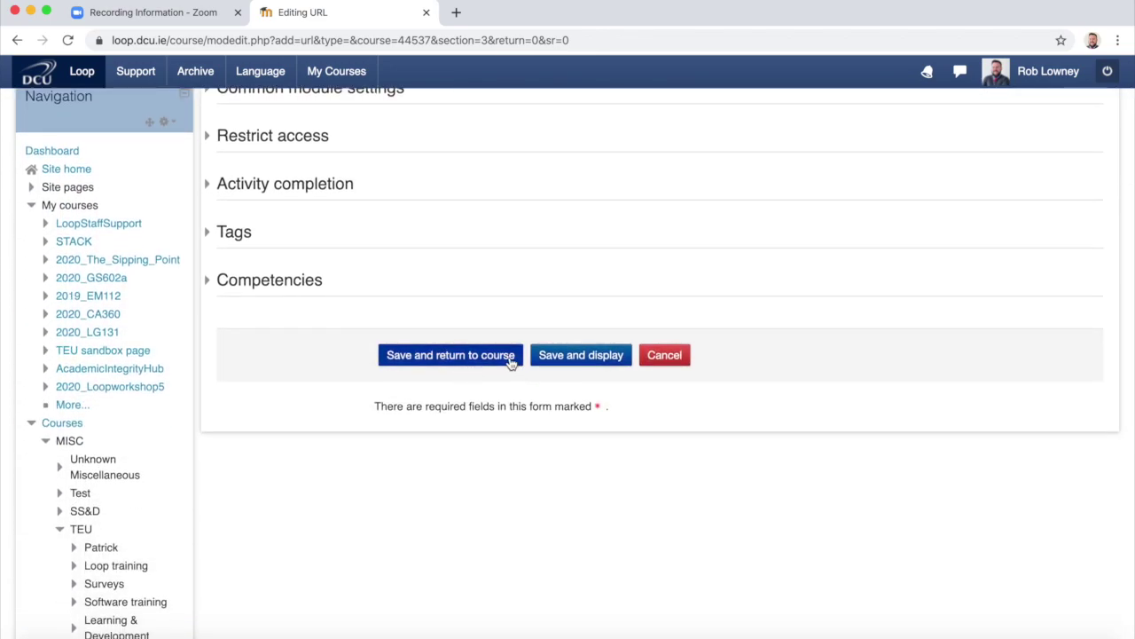